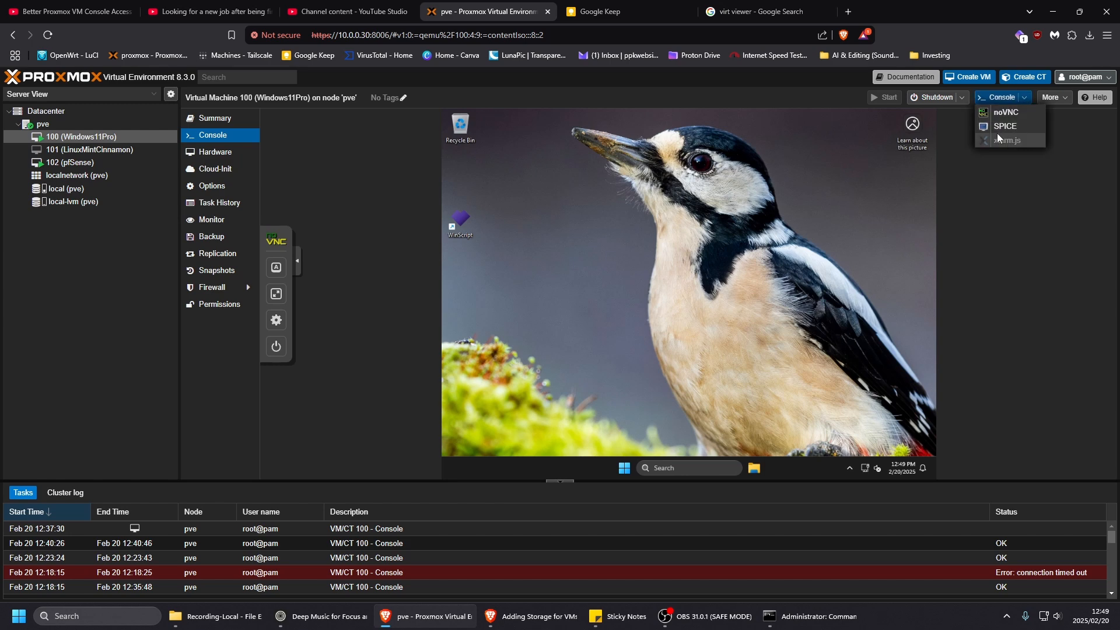
Open the Virtual Machine Manager download page from the "virt viewer" Google search results
{"action": "left_click", "coordinate": [993, 289]}
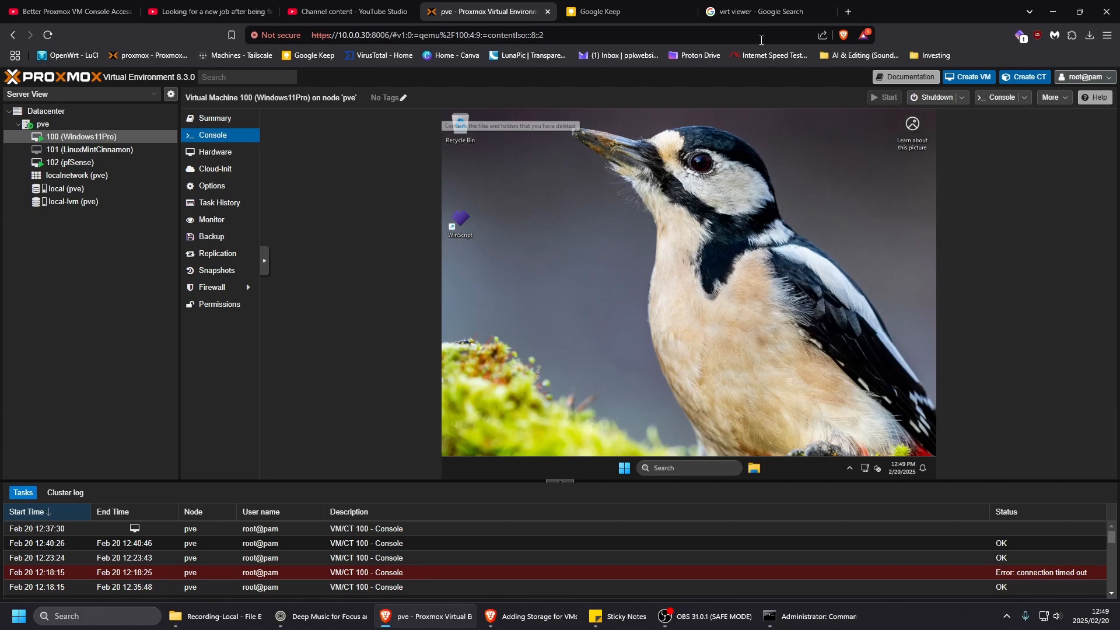
{"action": "left_click", "coordinate": [746, 19]}
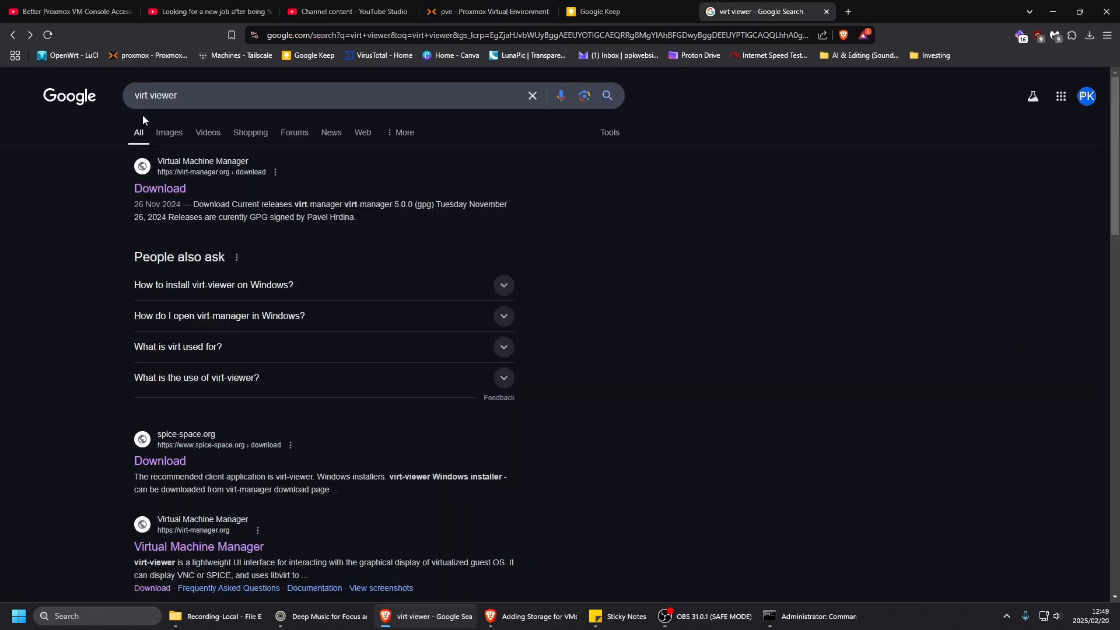
{"action": "left_click", "coordinate": [155, 193]}
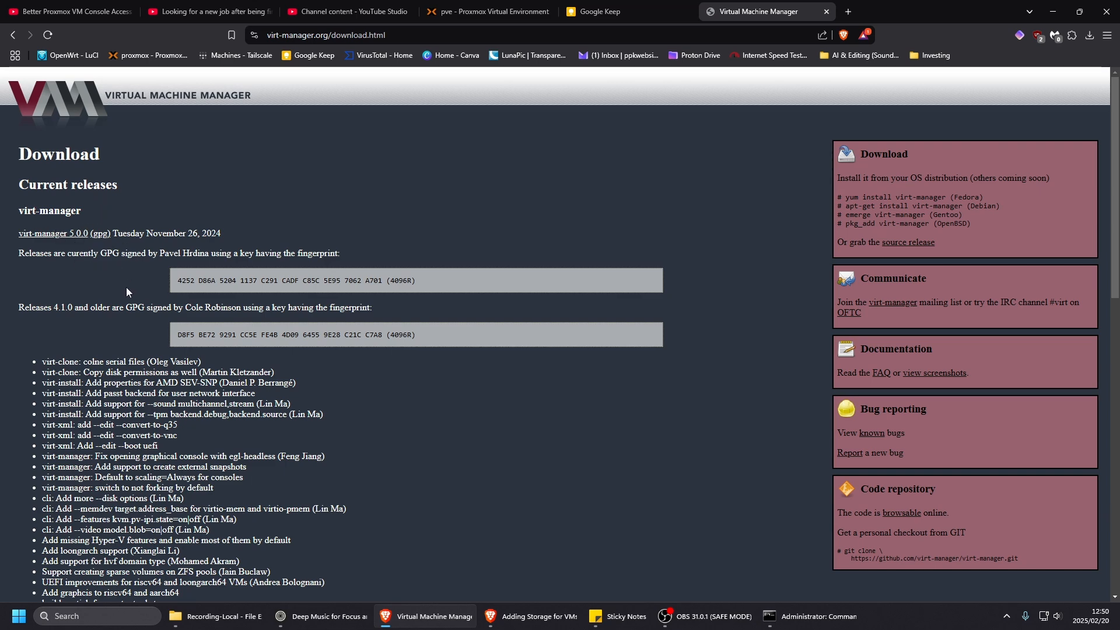
Review the Linux install commands and request the Win x64 MSI download of virt-viewer 11.0
{"action": "scroll", "coordinate": [865, 153], "scroll_direction": "down", "scroll_amount": 1}
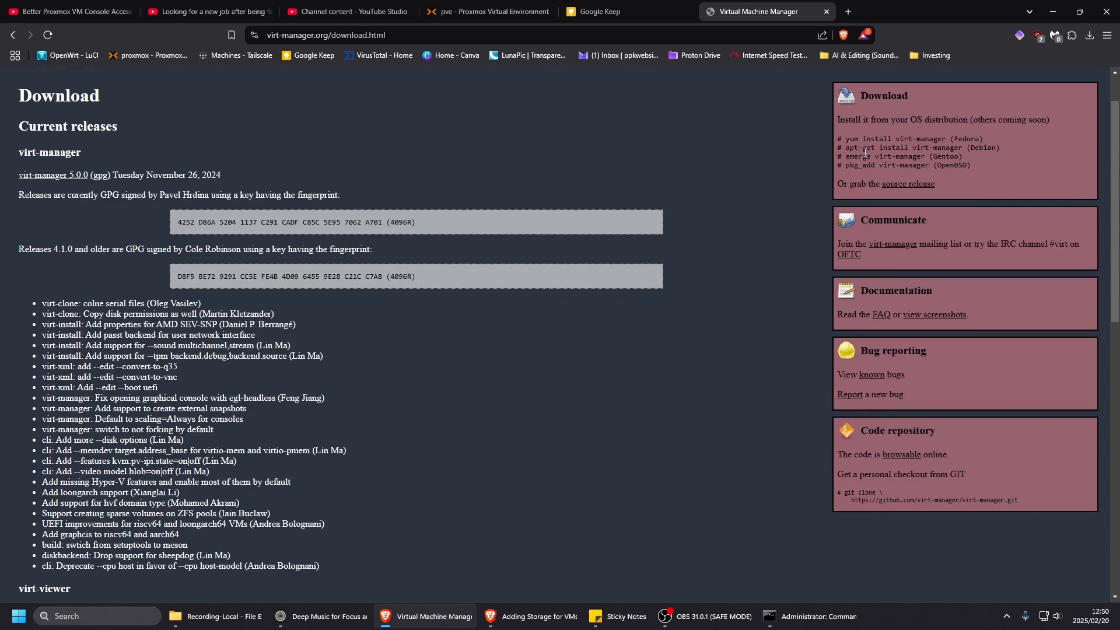
{"action": "left_click_drag", "start_coordinate": [854, 140], "coordinate": [899, 140]}
{"action": "left_click_drag", "start_coordinate": [854, 148], "coordinate": [900, 166]}
{"action": "scroll", "coordinate": [302, 299], "scroll_direction": "down", "scroll_amount": 4}
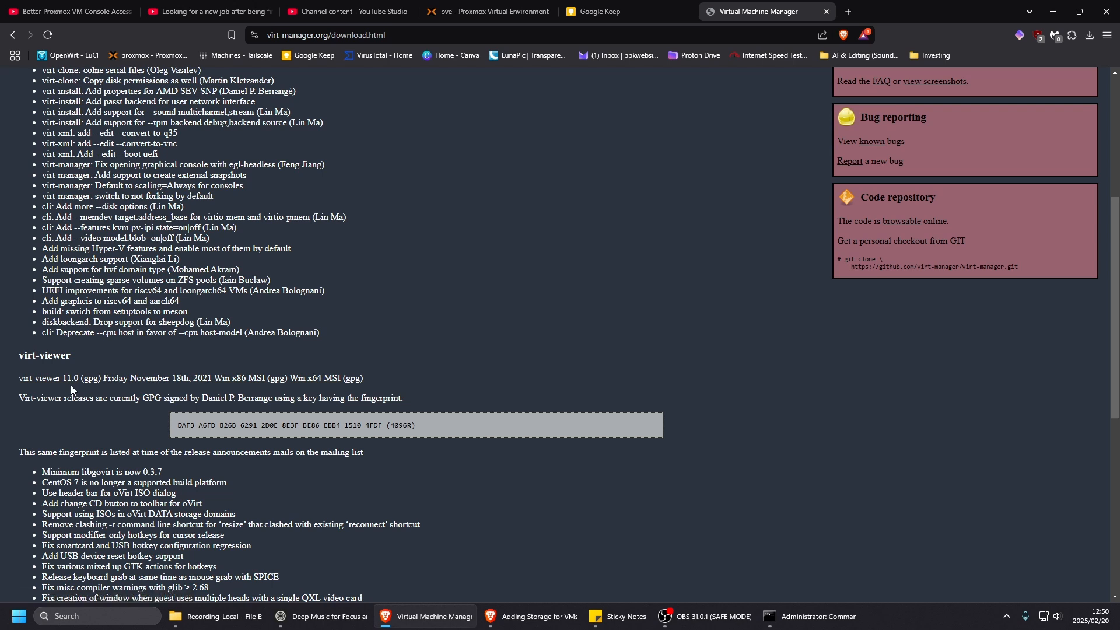
{"action": "left_click", "coordinate": [319, 382]}
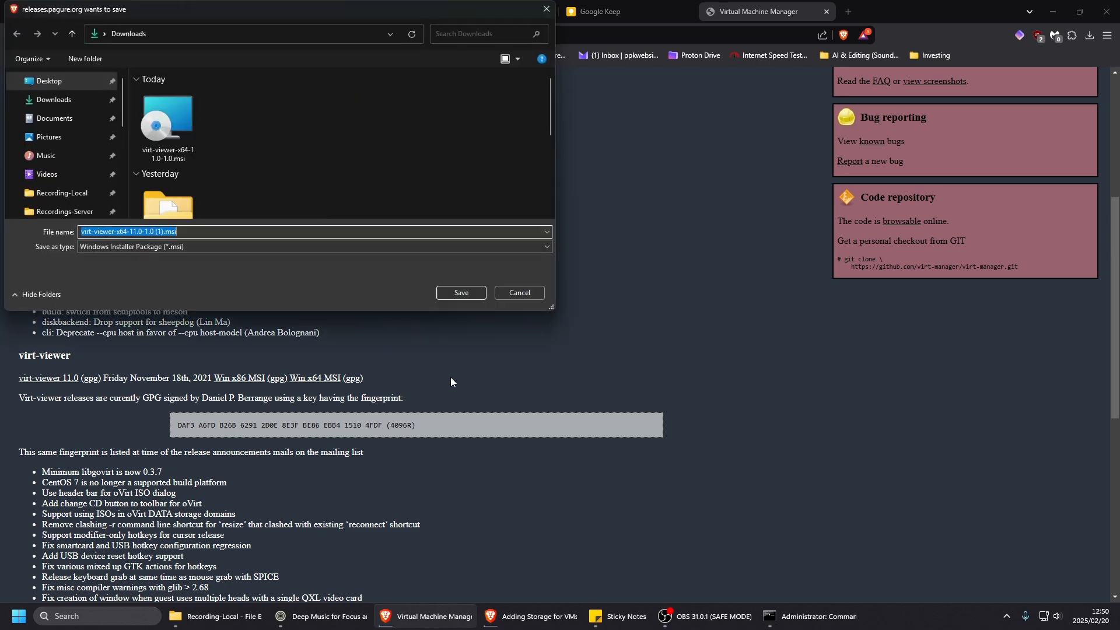
{"action": "left_click", "coordinate": [477, 298]}
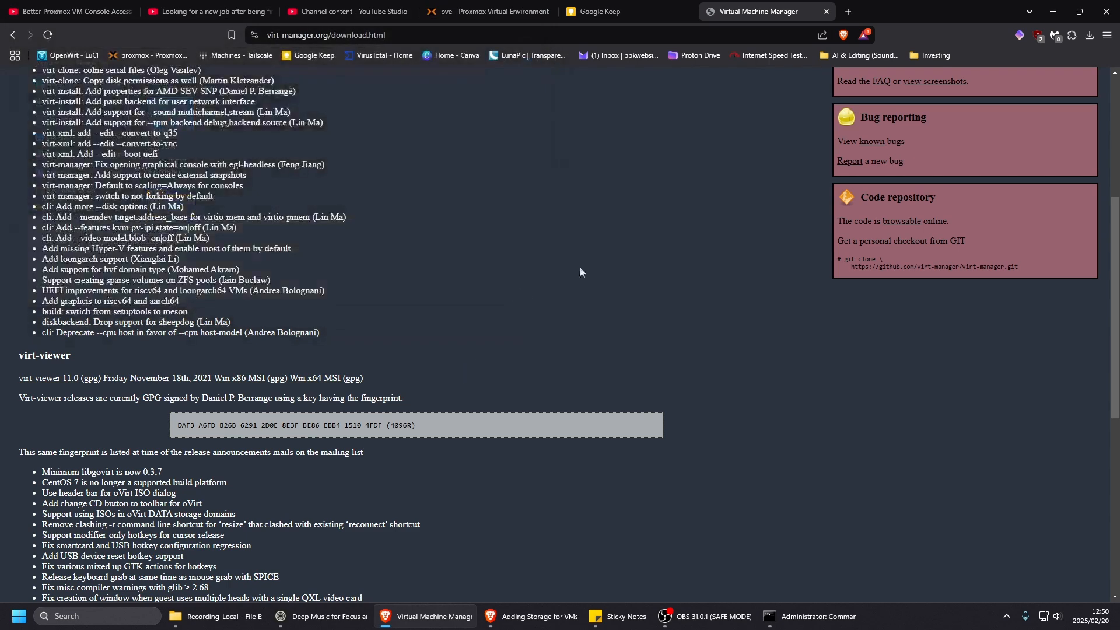
Locate the virt-viewer-x64-11.0-1.0.msi installer in the Downloads folder and minimize File Explorer
{"action": "left_click", "coordinate": [224, 620]}
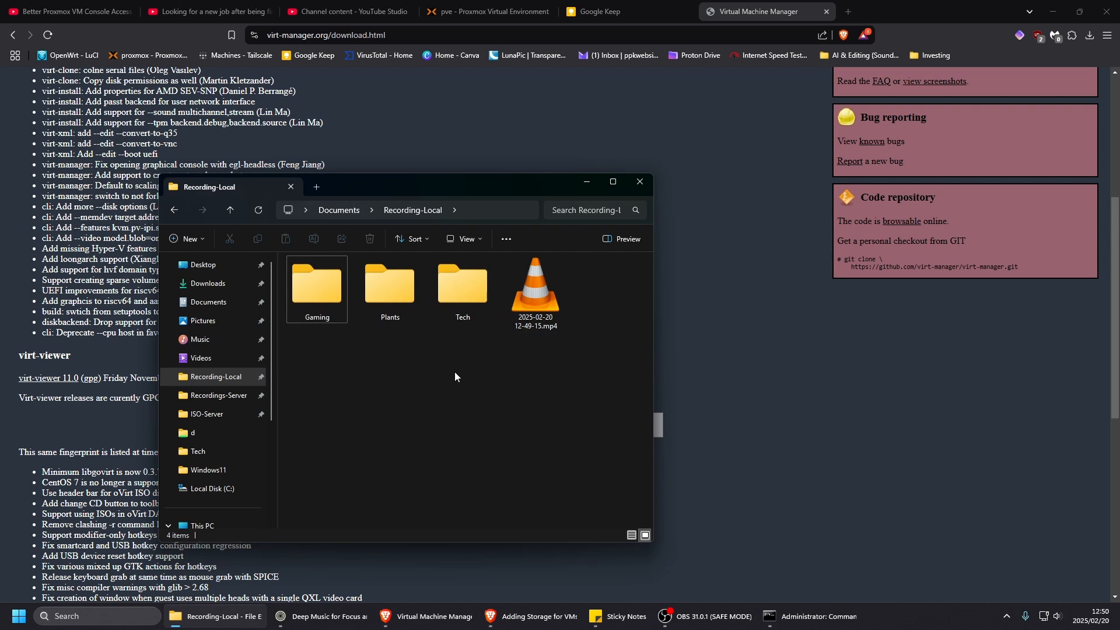
{"action": "left_click", "coordinate": [222, 286]}
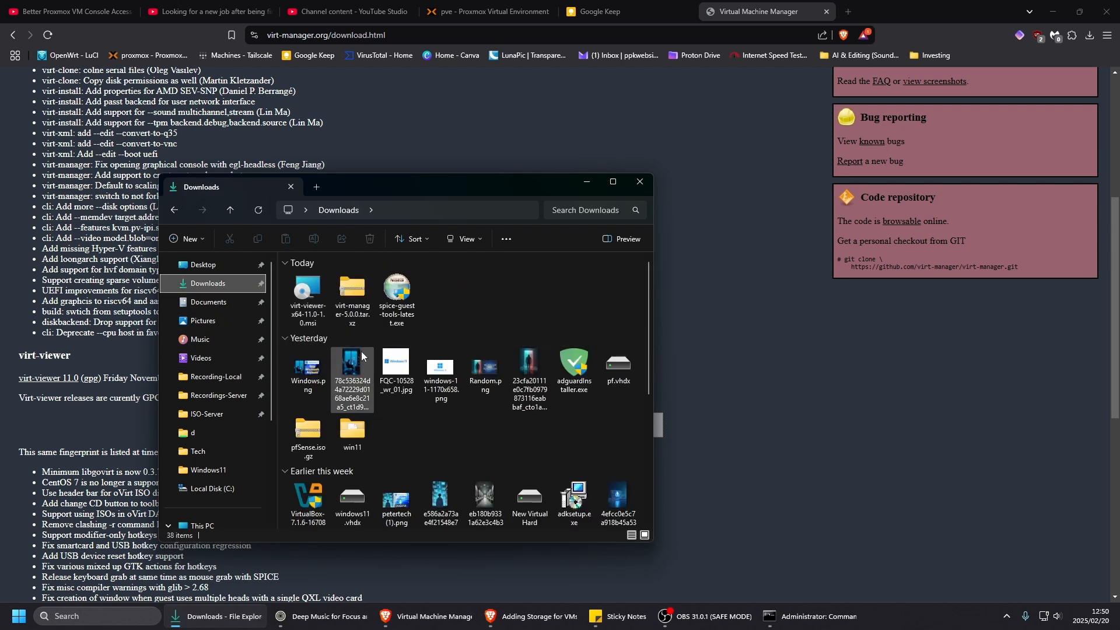
{"action": "left_click", "coordinate": [312, 317]}
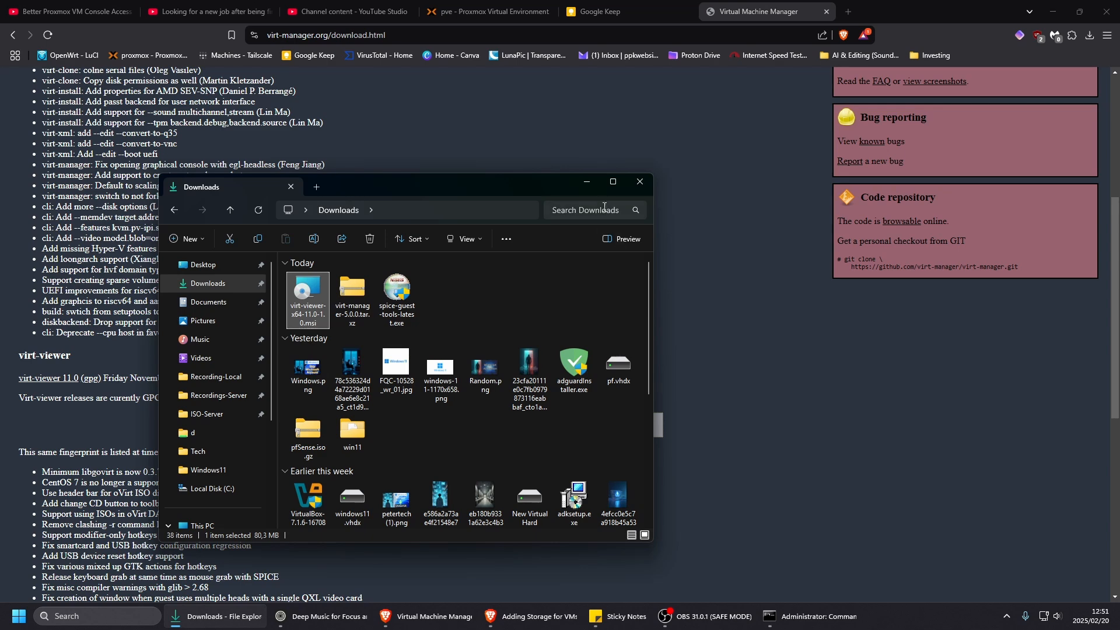
{"action": "left_click", "coordinate": [587, 183]}
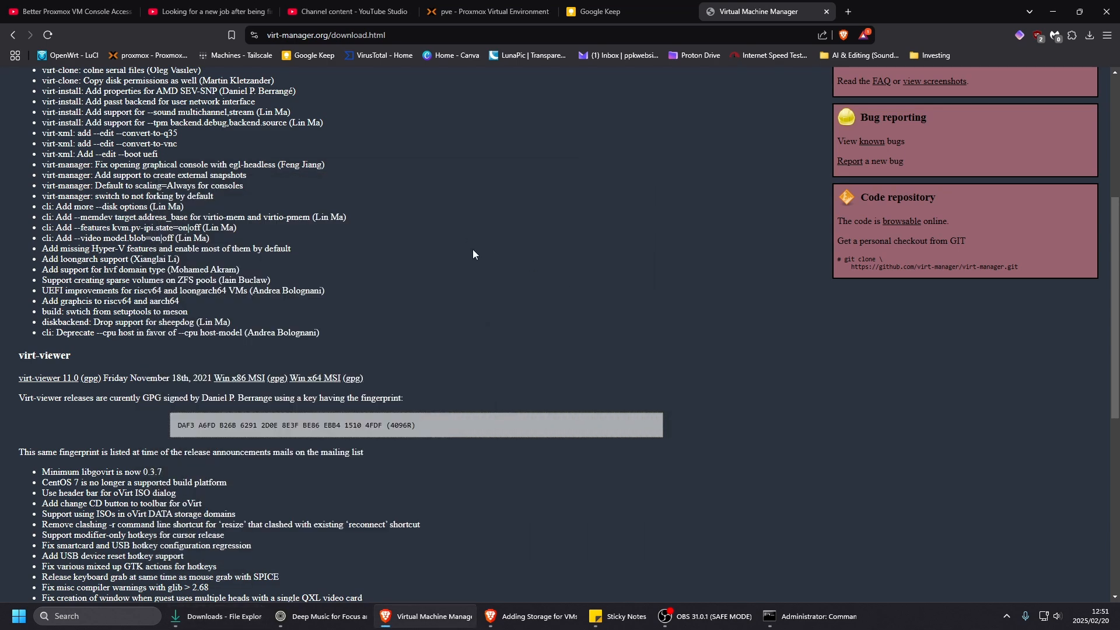
Launch a SPICE console for VM 100 in Proxmox, saving the connection file pve-spice.vv to Downloads and opening it
{"action": "left_click", "coordinate": [493, 13]}
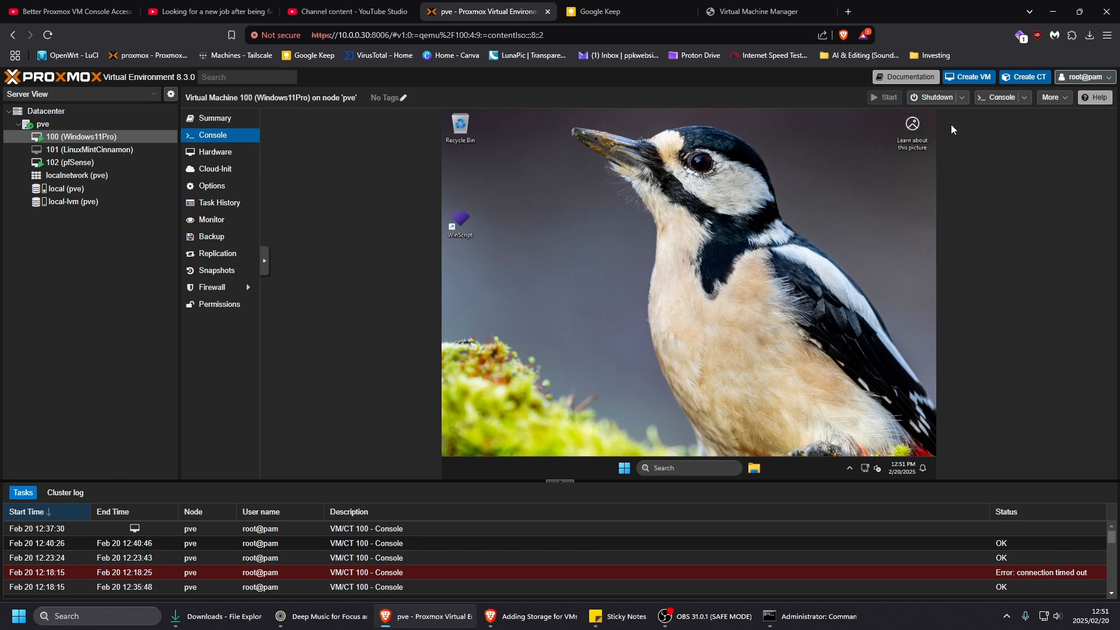
{"action": "left_click", "coordinate": [1024, 98]}
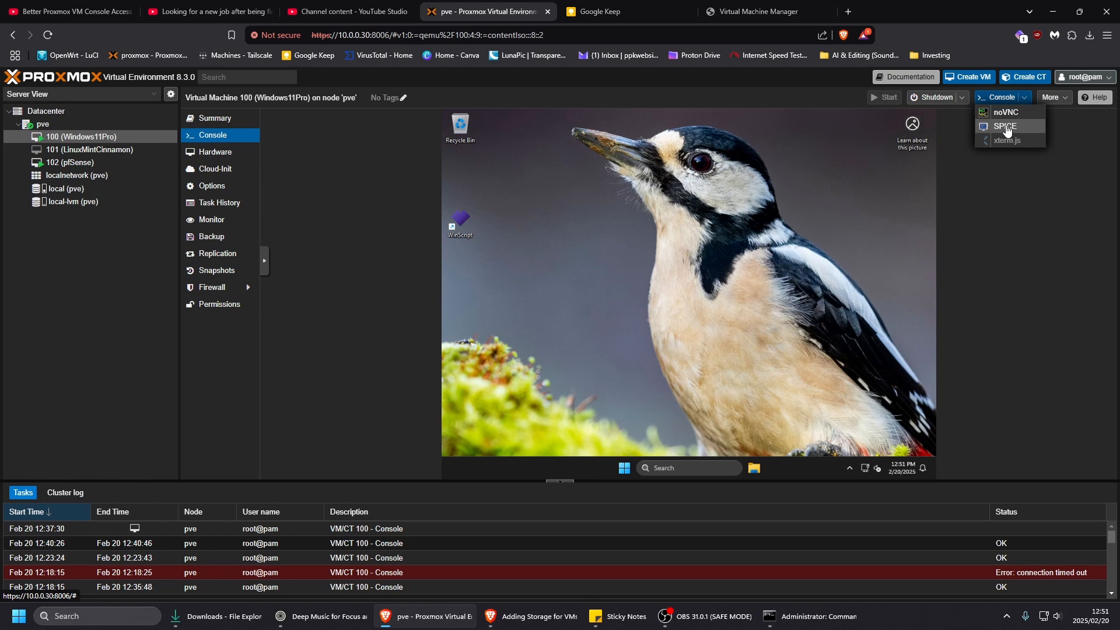
{"action": "left_click", "coordinate": [1005, 126]}
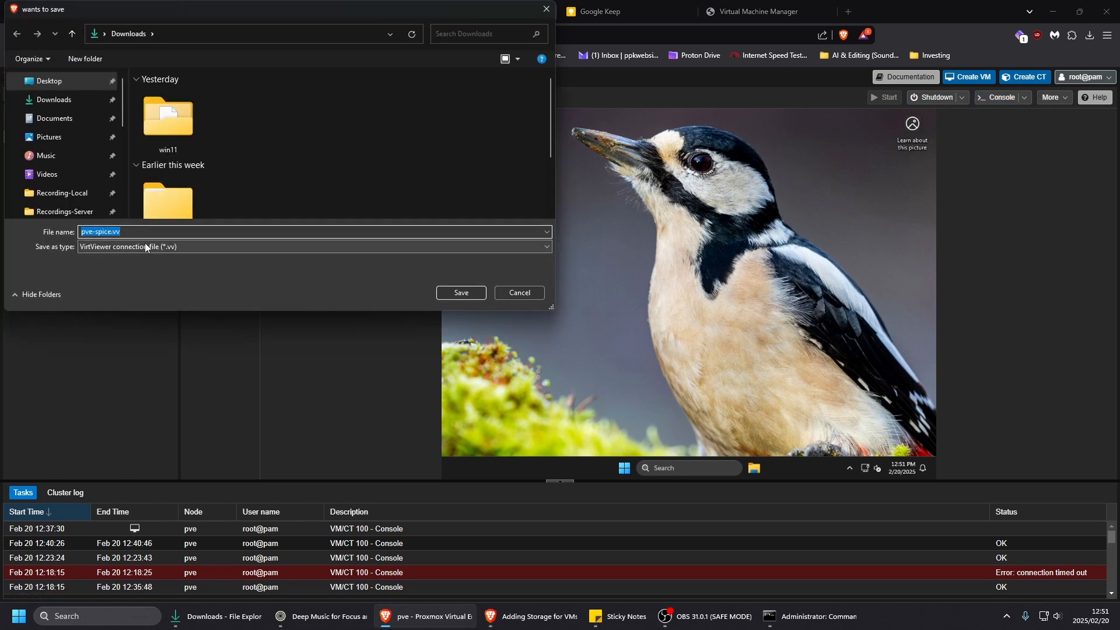
{"action": "left_click_drag", "start_coordinate": [268, 13], "coordinate": [271, 26]}
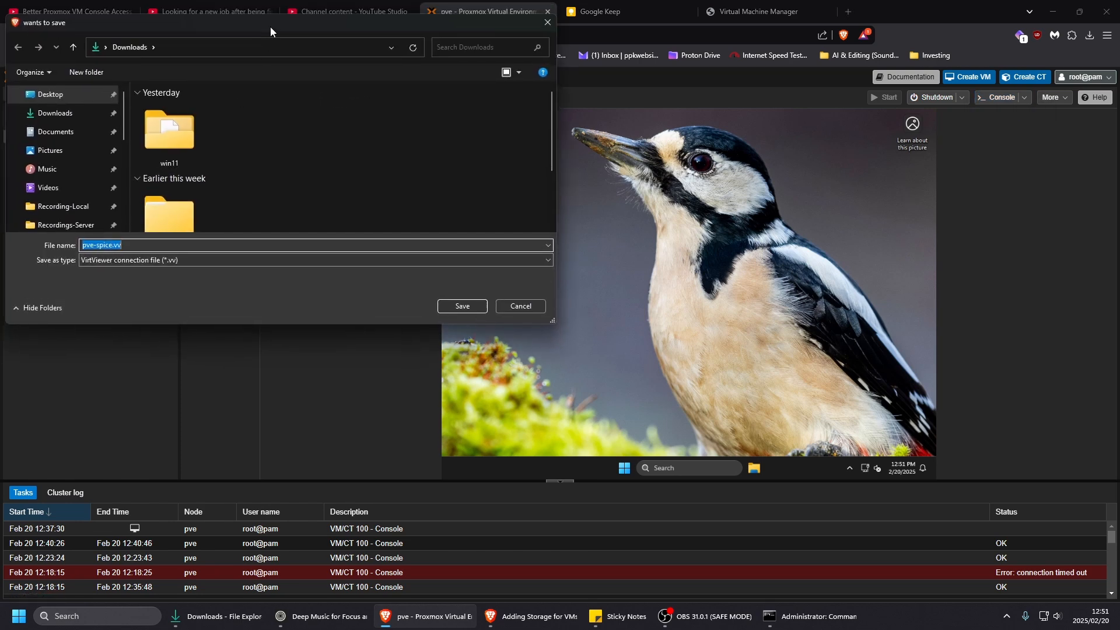
{"action": "left_click", "coordinate": [441, 311]}
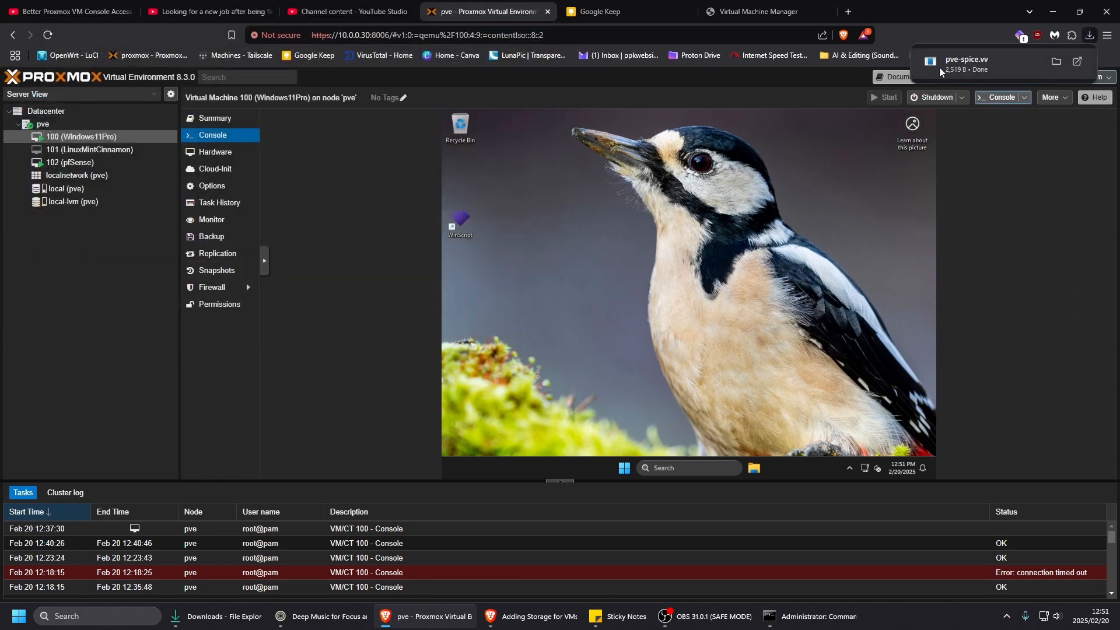
{"action": "left_click", "coordinate": [975, 68]}
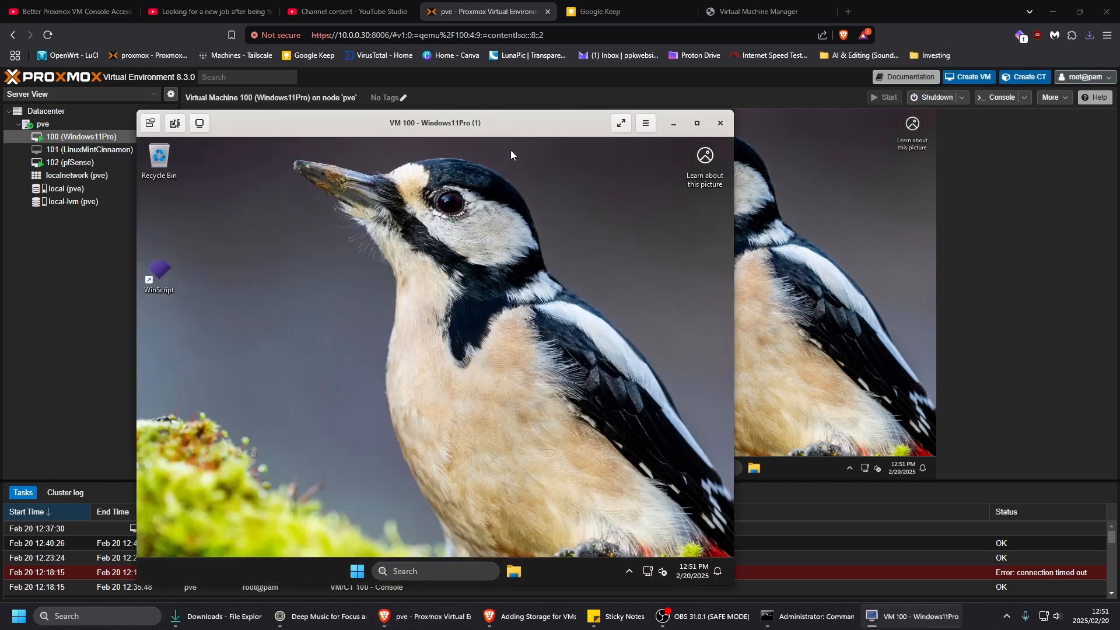
Try the Windows Start menu in the VM 100 SPICE viewer window and minimize the viewer
{"action": "left_click_drag", "start_coordinate": [525, 122], "coordinate": [458, 72]}
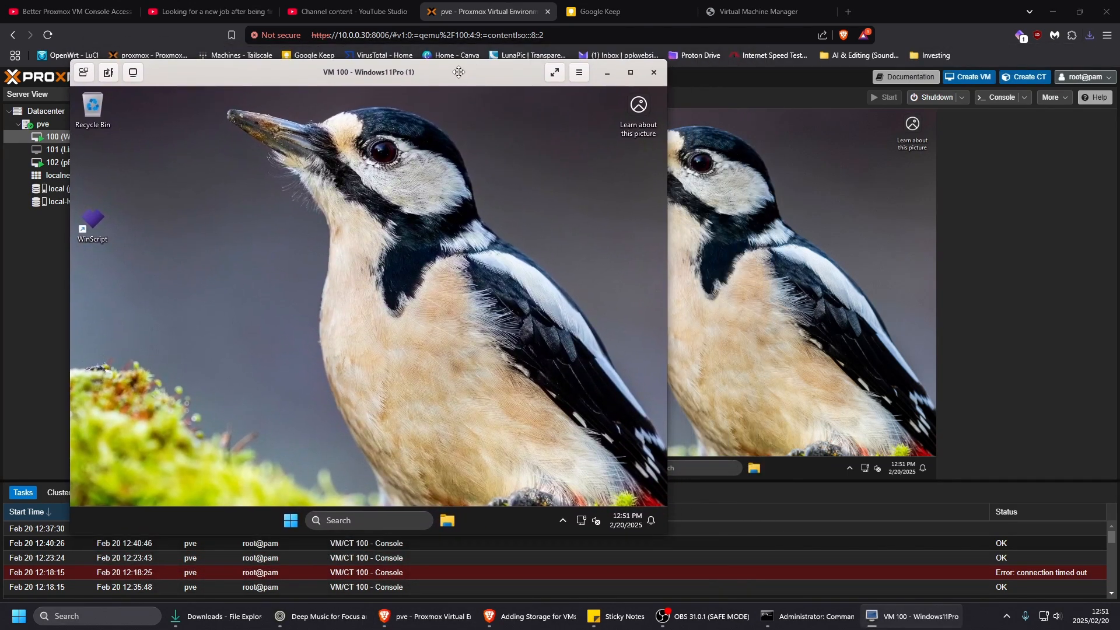
{"action": "left_click", "coordinate": [291, 522]}
{"action": "left_click", "coordinate": [291, 522]}
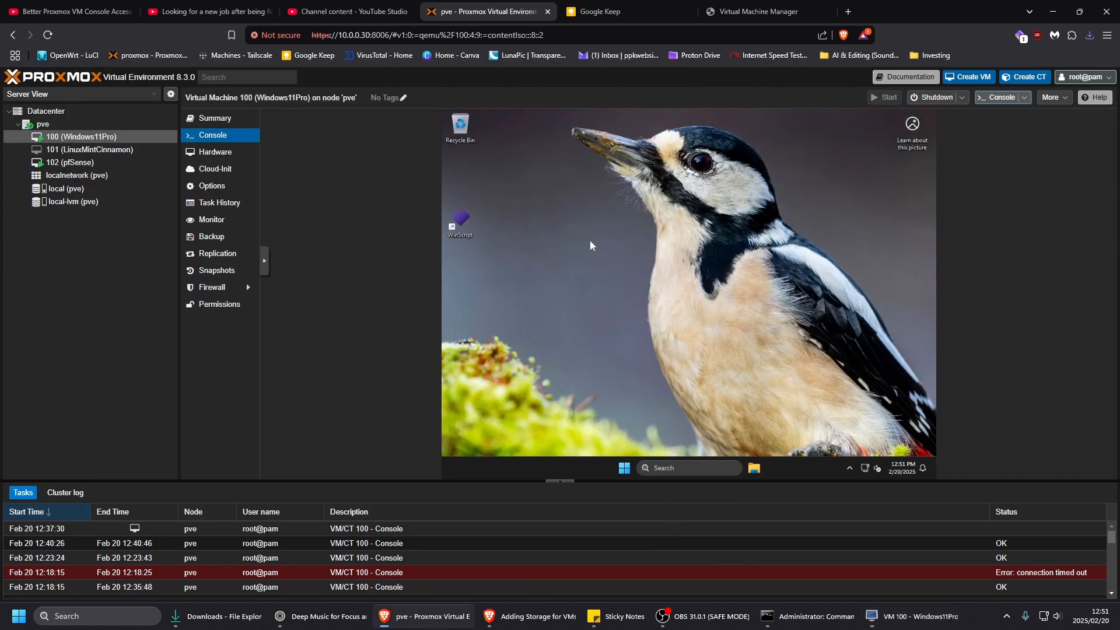
{"action": "left_click", "coordinate": [606, 73]}
Check the noVNC console's control bar and the guest desktop's context menu in Proxmox for comparison
{"action": "left_click", "coordinate": [267, 266]}
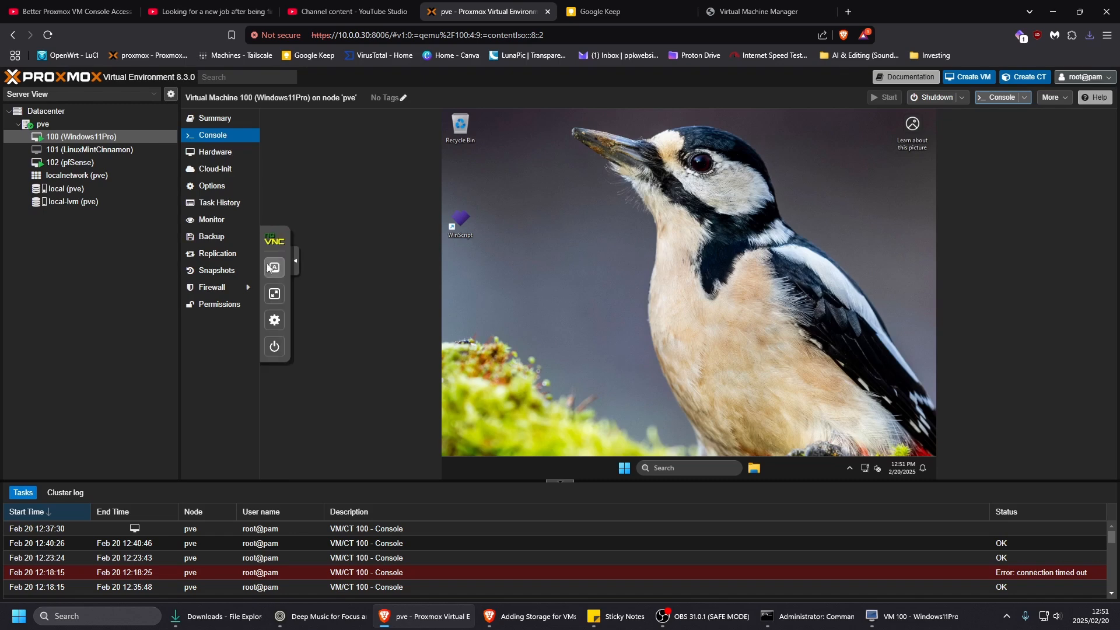
{"action": "left_click", "coordinate": [299, 266]}
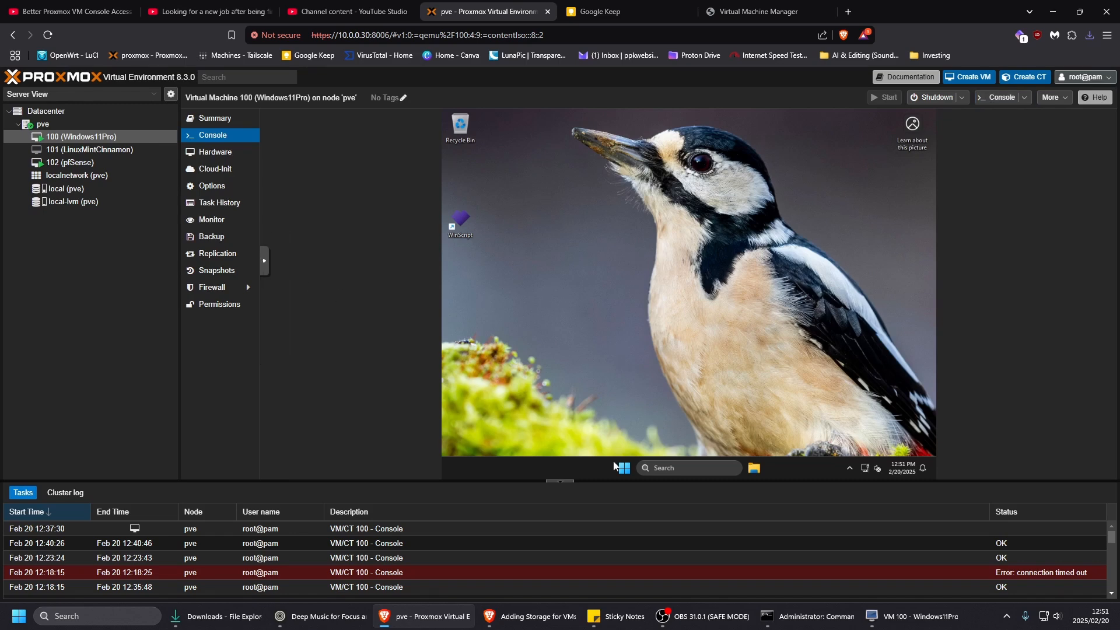
{"action": "right_click", "coordinate": [535, 261]}
{"action": "left_click", "coordinate": [603, 349]}
{"action": "right_click", "coordinate": [773, 229]}
{"action": "left_click", "coordinate": [577, 308]}
Bring back the VM 100 SPICE viewer, inspect its machine and display options, and minimize it
{"action": "left_click", "coordinate": [864, 614]}
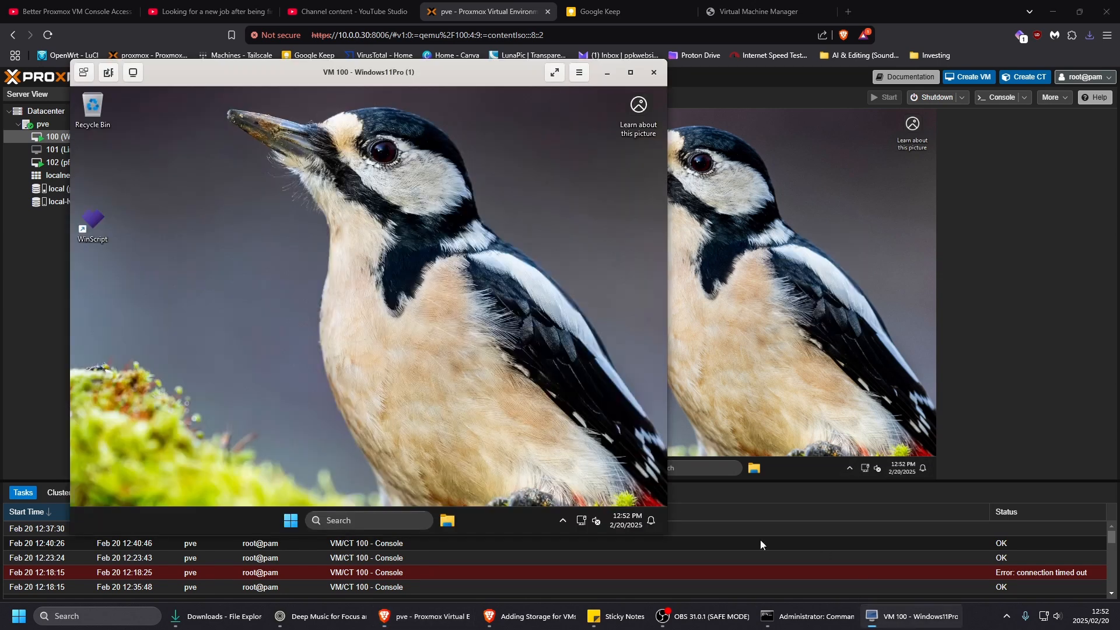
{"action": "left_click_drag", "start_coordinate": [431, 72], "coordinate": [486, 63]}
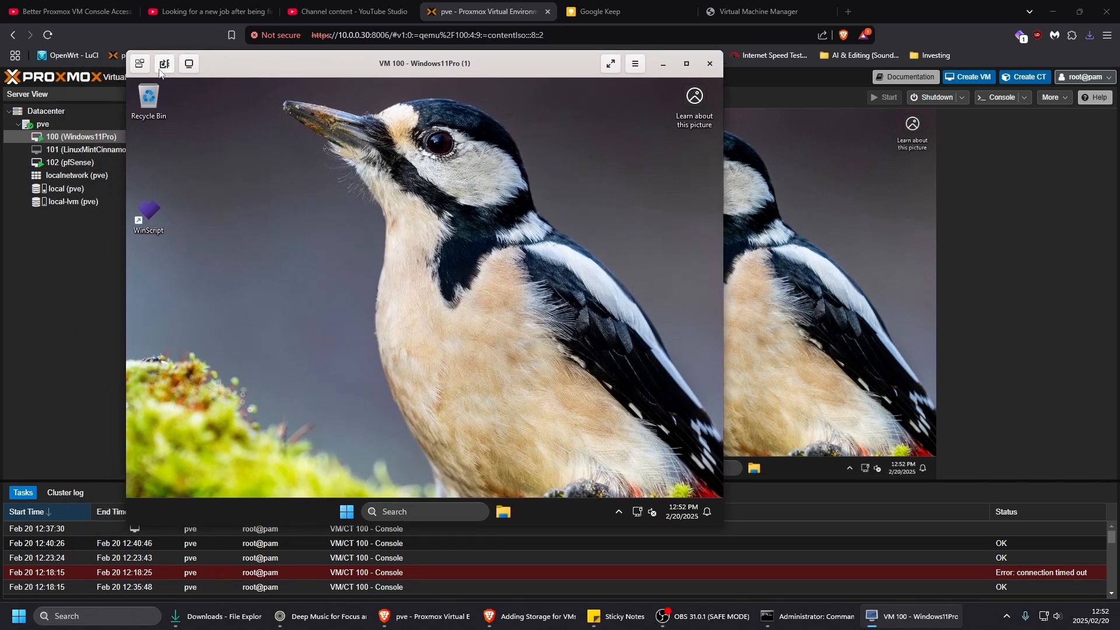
{"action": "left_click", "coordinate": [189, 64]}
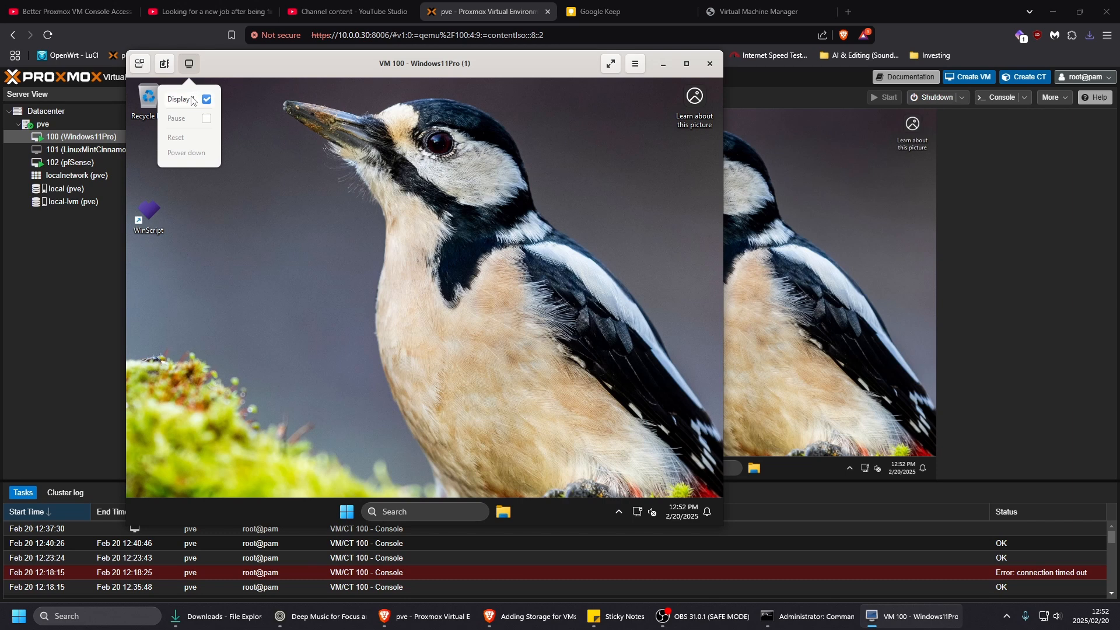
{"action": "left_click", "coordinate": [191, 98]}
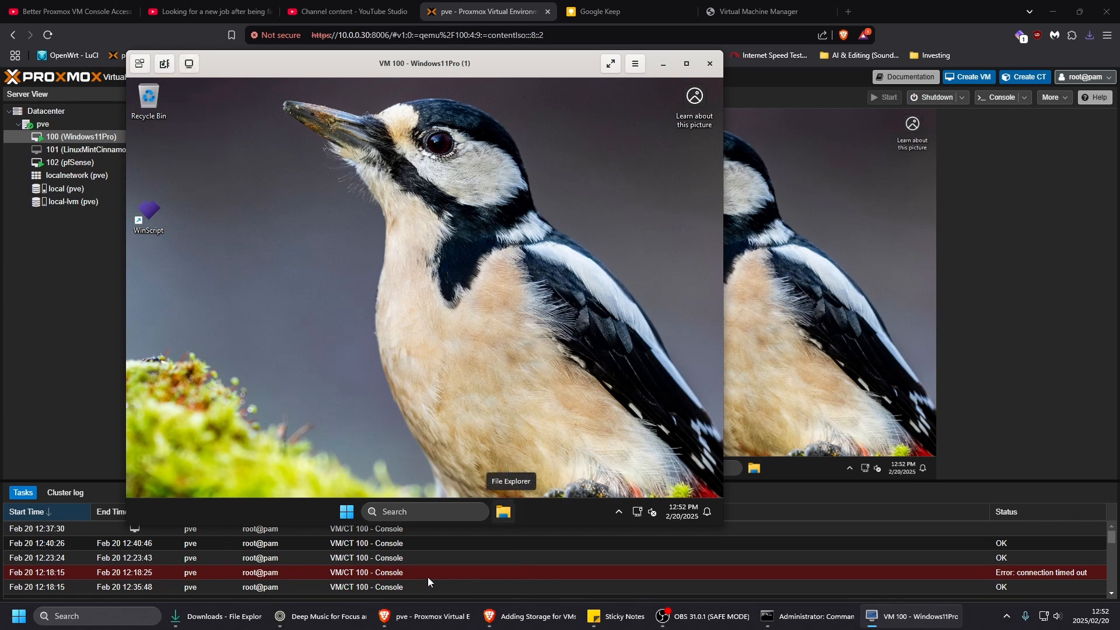
{"action": "left_click", "coordinate": [663, 63]}
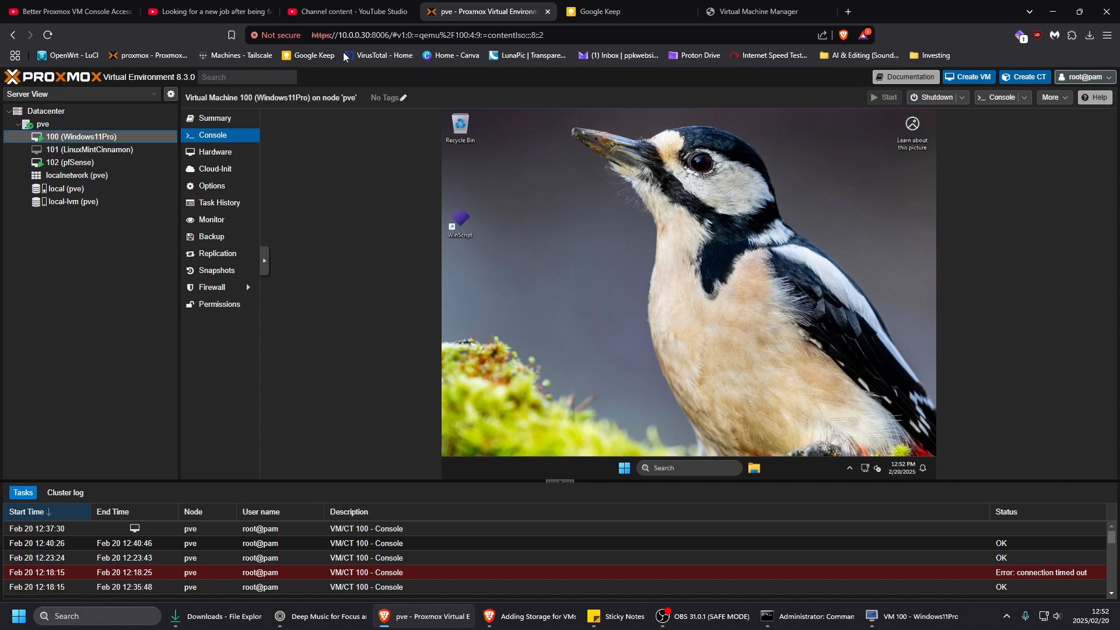
Copy the text "qemu%2F100:4" from the Proxmox page address on the host
{"action": "left_click_drag", "start_coordinate": [421, 34], "coordinate": [474, 33]}
{"action": "right_click", "coordinate": [441, 26]}
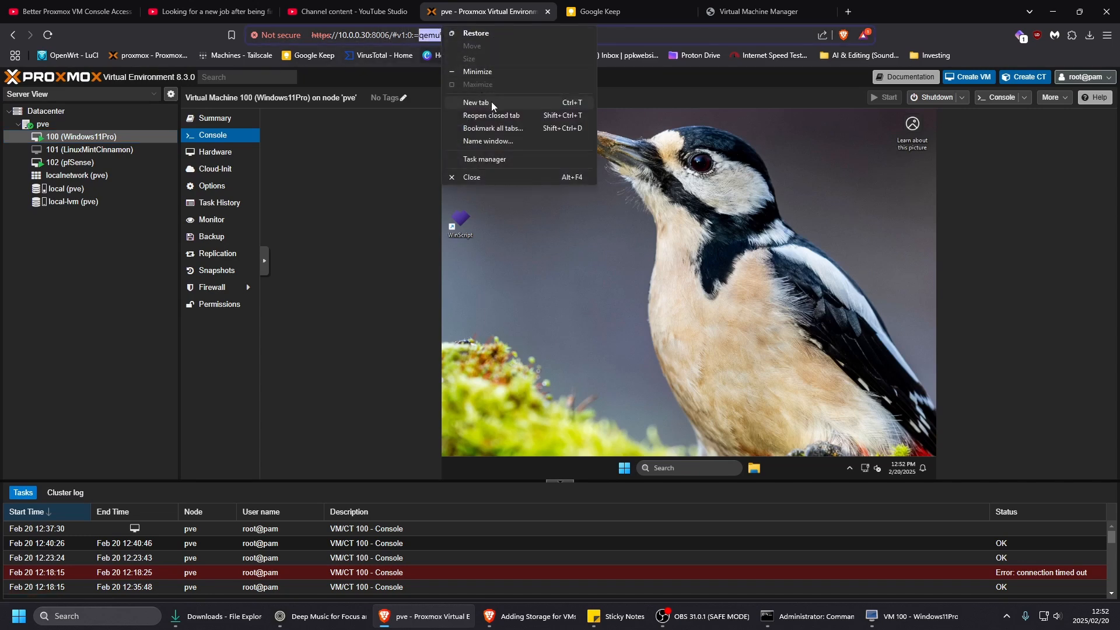
{"action": "left_click", "coordinate": [435, 38]}
{"action": "right_click", "coordinate": [435, 38]}
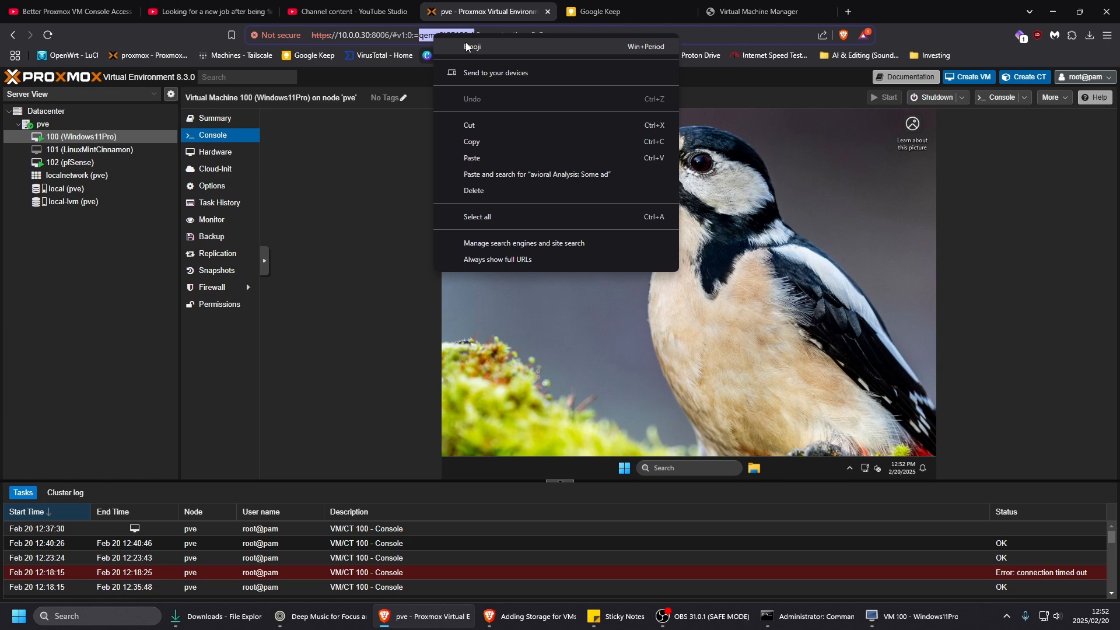
{"action": "left_click", "coordinate": [467, 142]}
Paste the copied host text into the Windows search of VM 100 through the SPICE viewer and close the search
{"action": "left_click", "coordinate": [913, 616]}
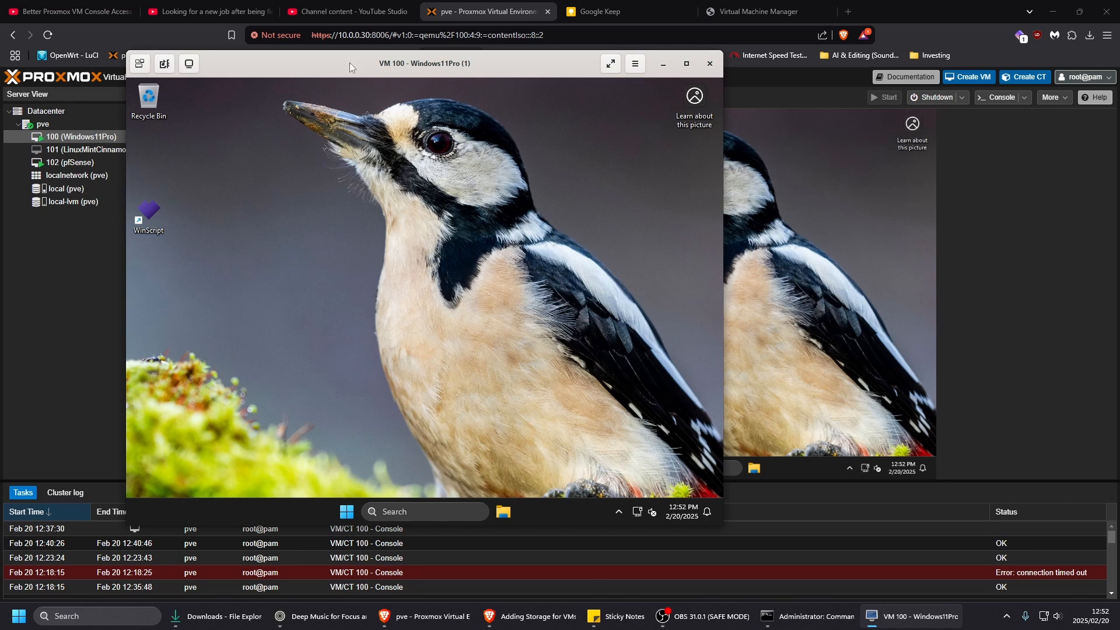
{"action": "left_click_drag", "start_coordinate": [349, 63], "coordinate": [364, 72]}
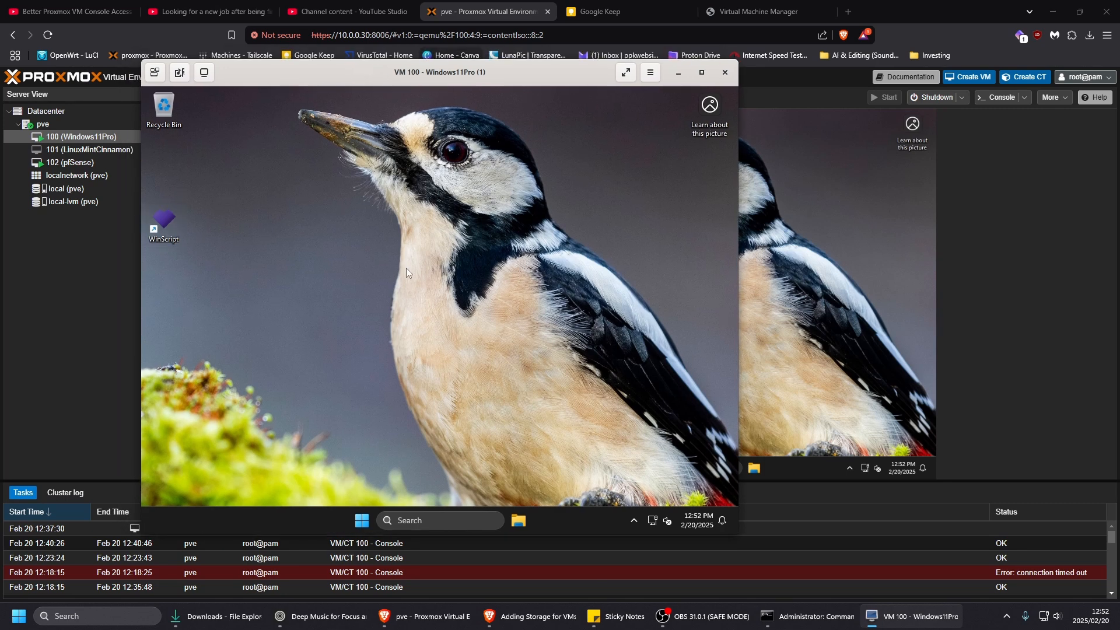
{"action": "left_click", "coordinate": [428, 522]}
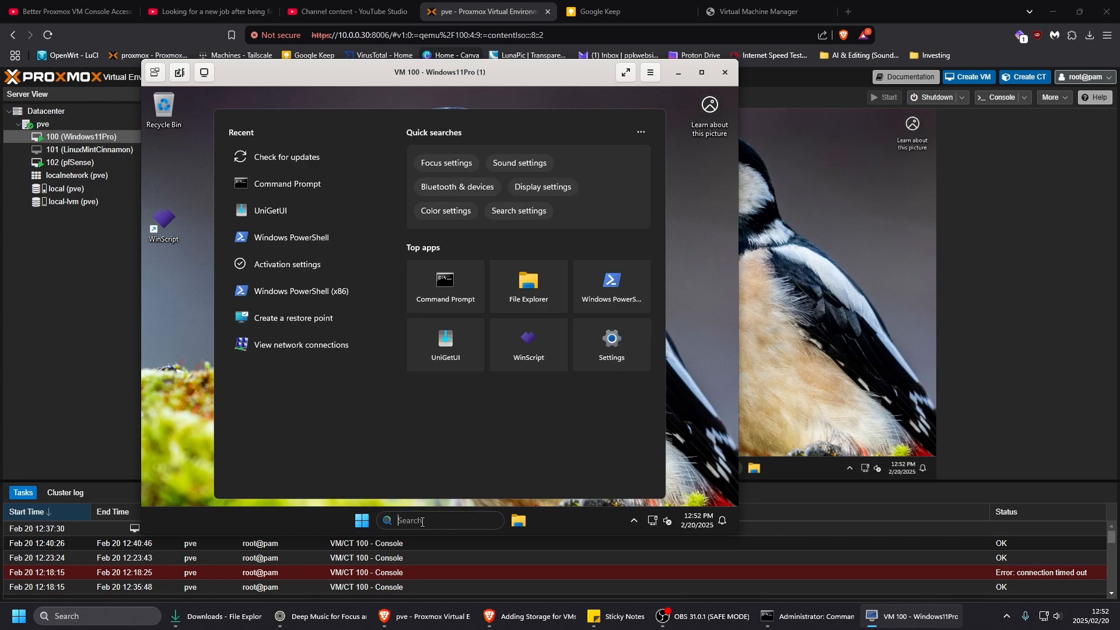
{"action": "right_click", "coordinate": [405, 522]}
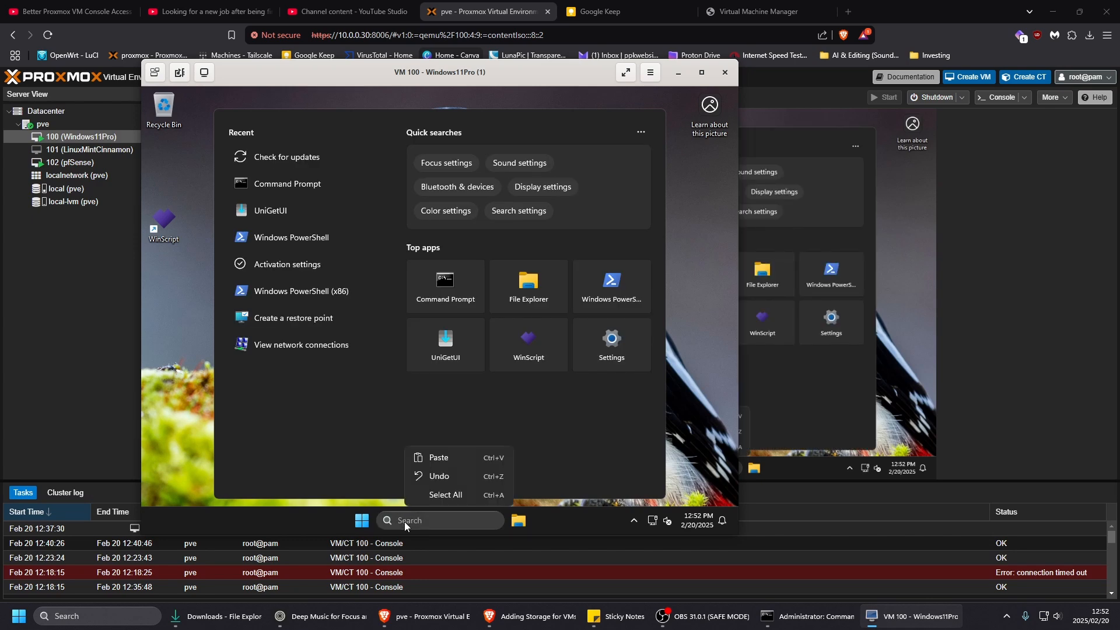
{"action": "left_click", "coordinate": [448, 458]}
{"action": "left_click_drag", "start_coordinate": [467, 521], "coordinate": [363, 523]}
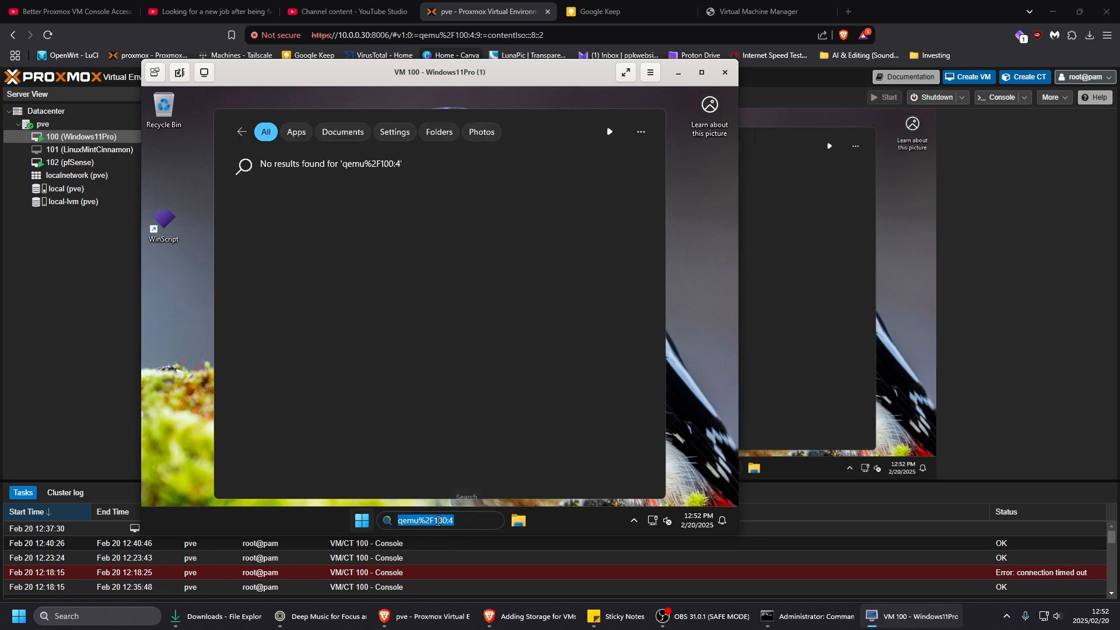
{"action": "left_click", "coordinate": [542, 128]}
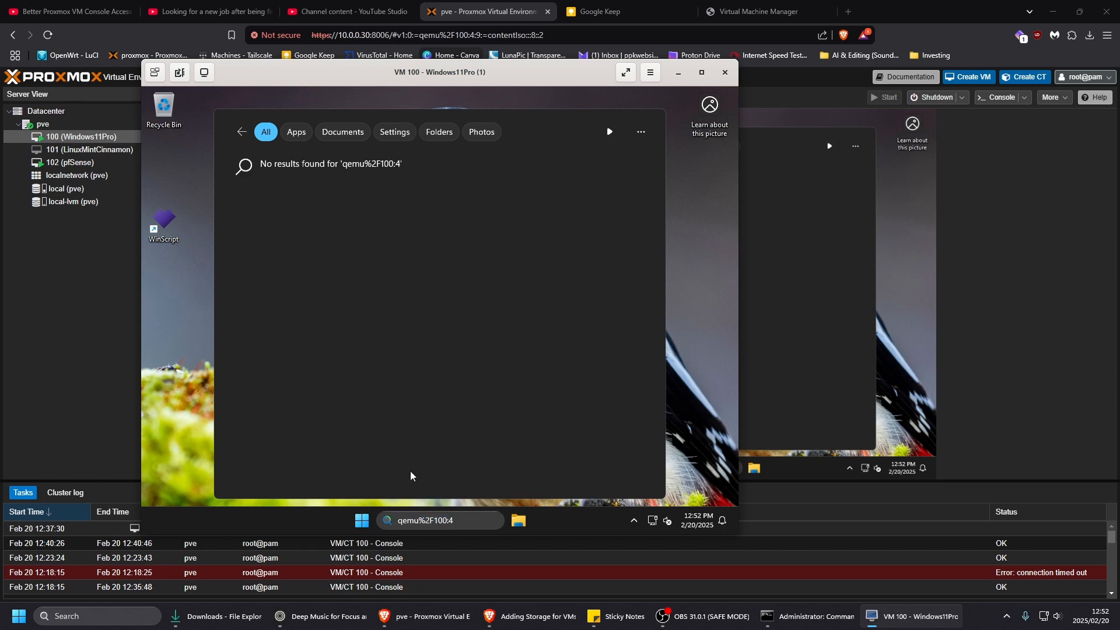
{"action": "left_click", "coordinate": [418, 521]}
{"action": "left_click", "coordinate": [194, 336]}
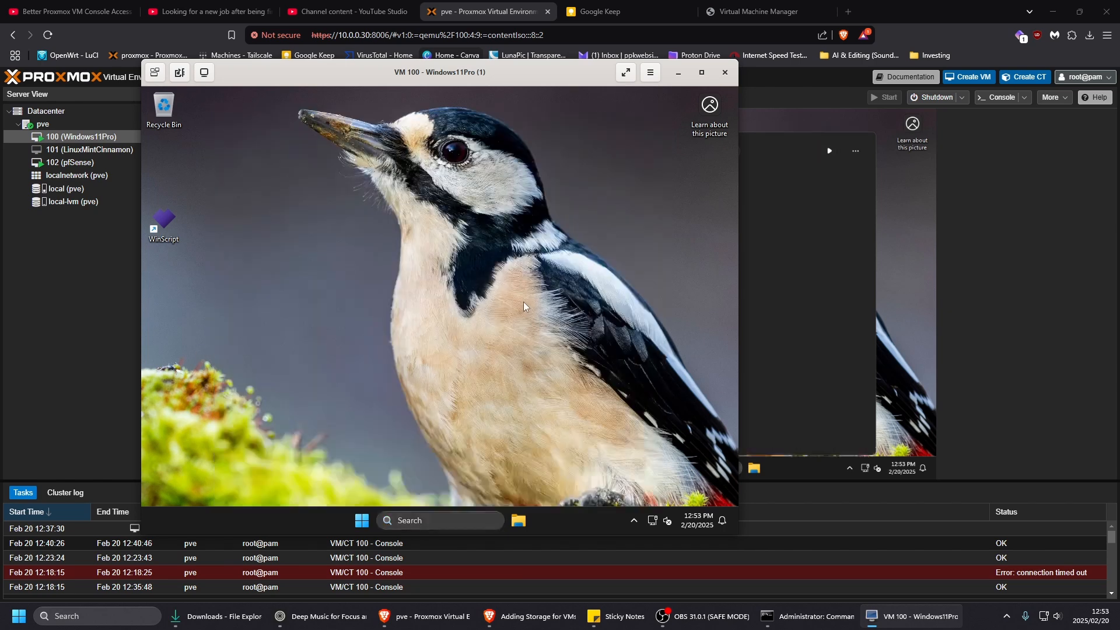
Inspect the SPICE viewer's USB device redirection list, send-key combinations and display options for VM 100
{"action": "left_click", "coordinate": [179, 73]}
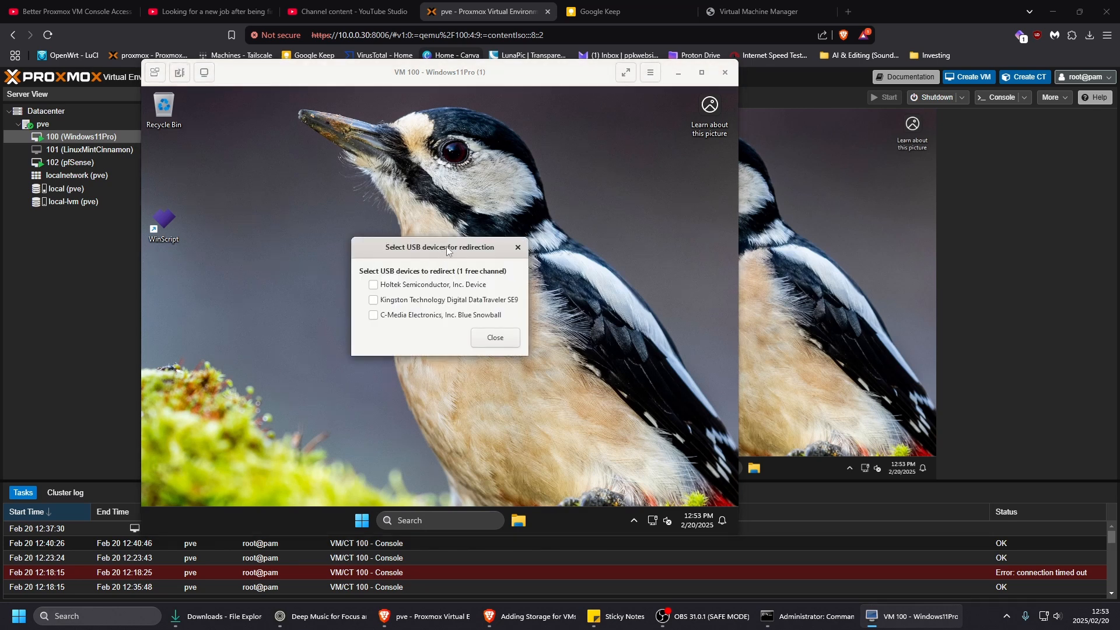
{"action": "left_click_drag", "start_coordinate": [443, 248], "coordinate": [389, 217]}
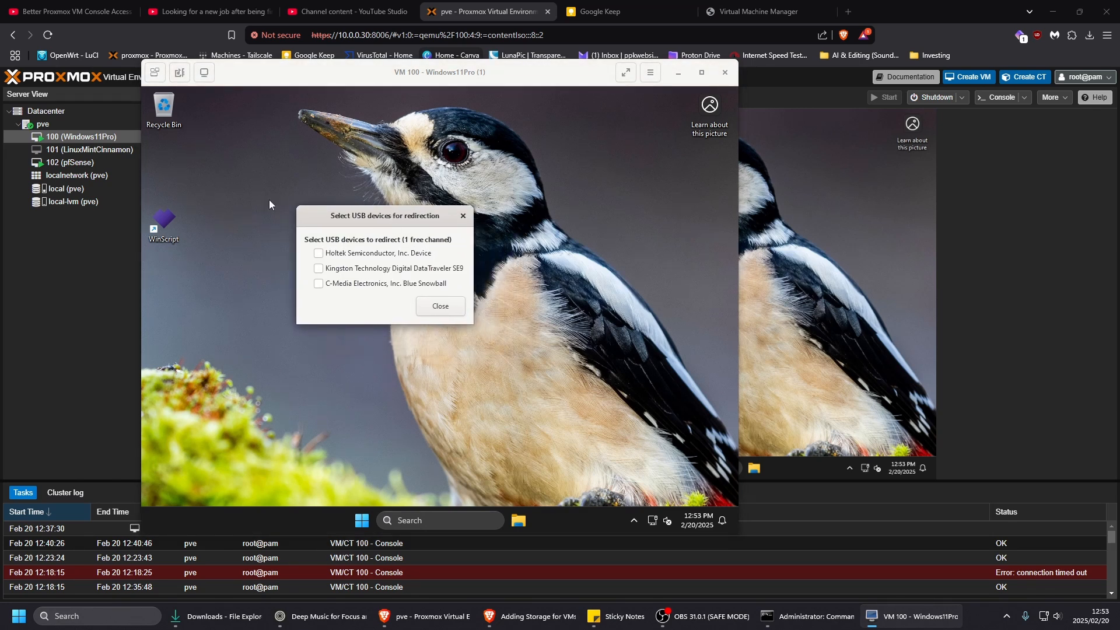
{"action": "left_click", "coordinate": [465, 216]}
{"action": "left_click", "coordinate": [179, 74]}
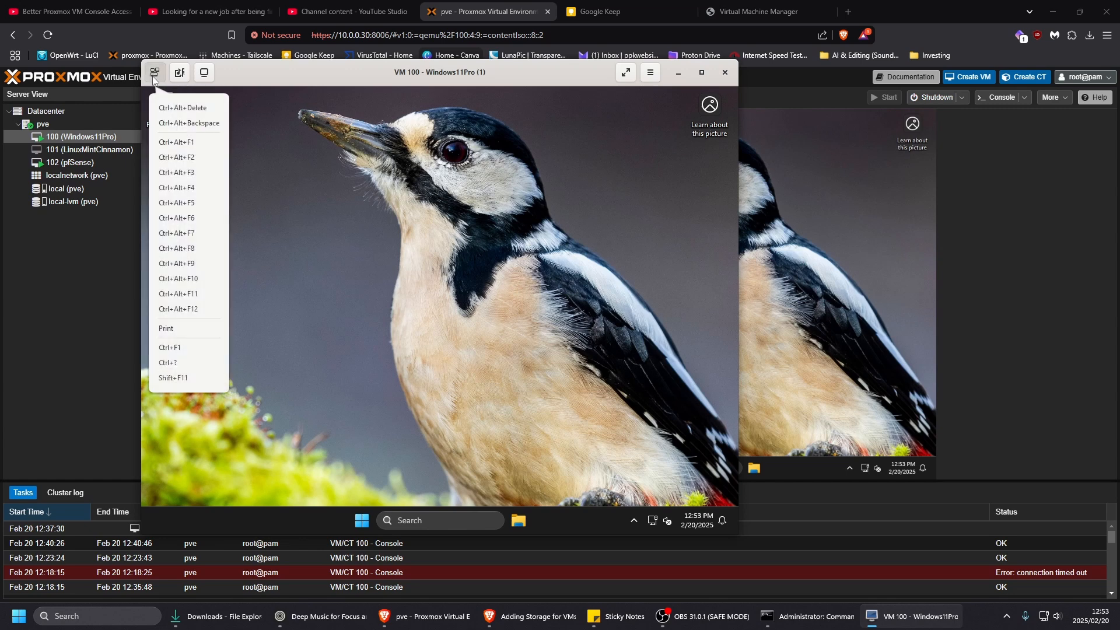
{"action": "left_click", "coordinate": [204, 75]}
{"action": "left_click", "coordinate": [204, 75]}
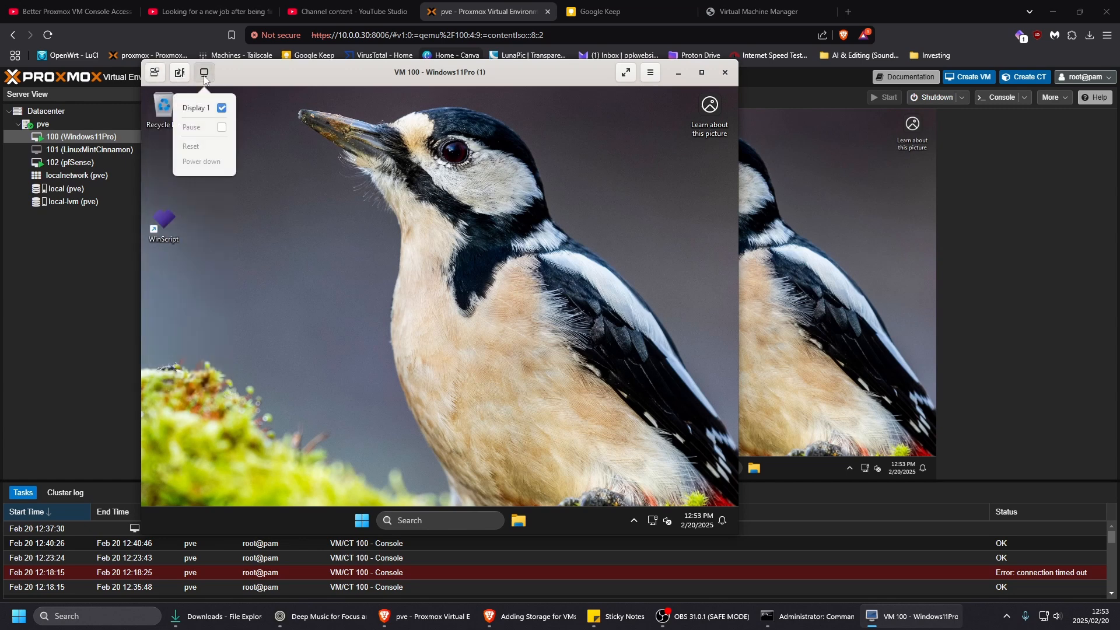
Try to redirect the Kingston Technology Digital DataTraveler SE9 USB device to VM 100, and close the USB device selection
{"action": "left_click", "coordinate": [182, 76]}
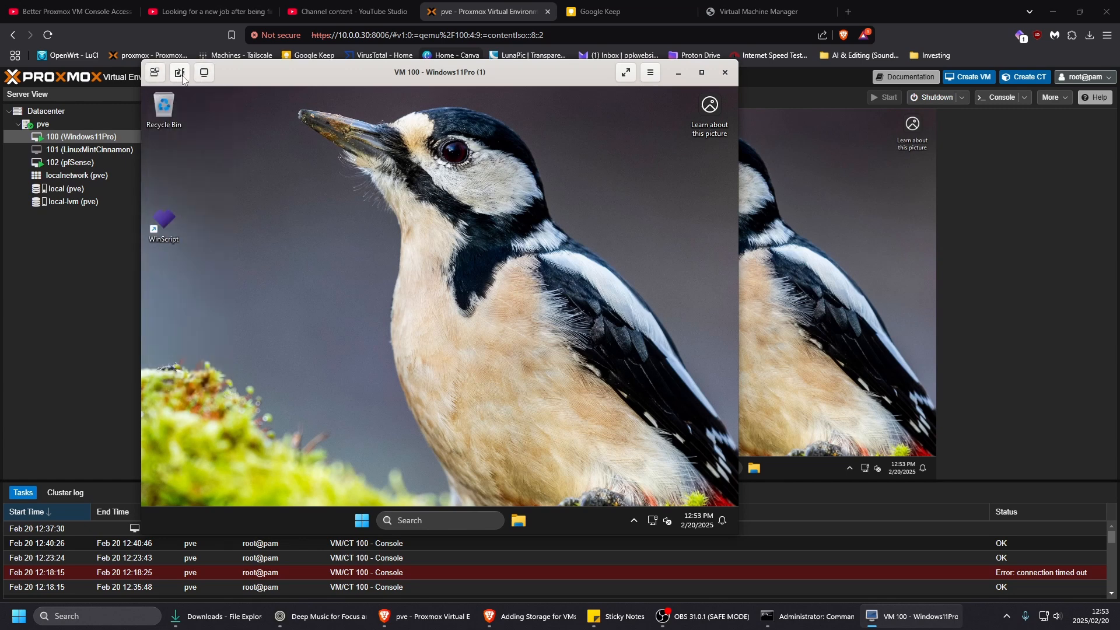
{"action": "left_click", "coordinate": [182, 76]}
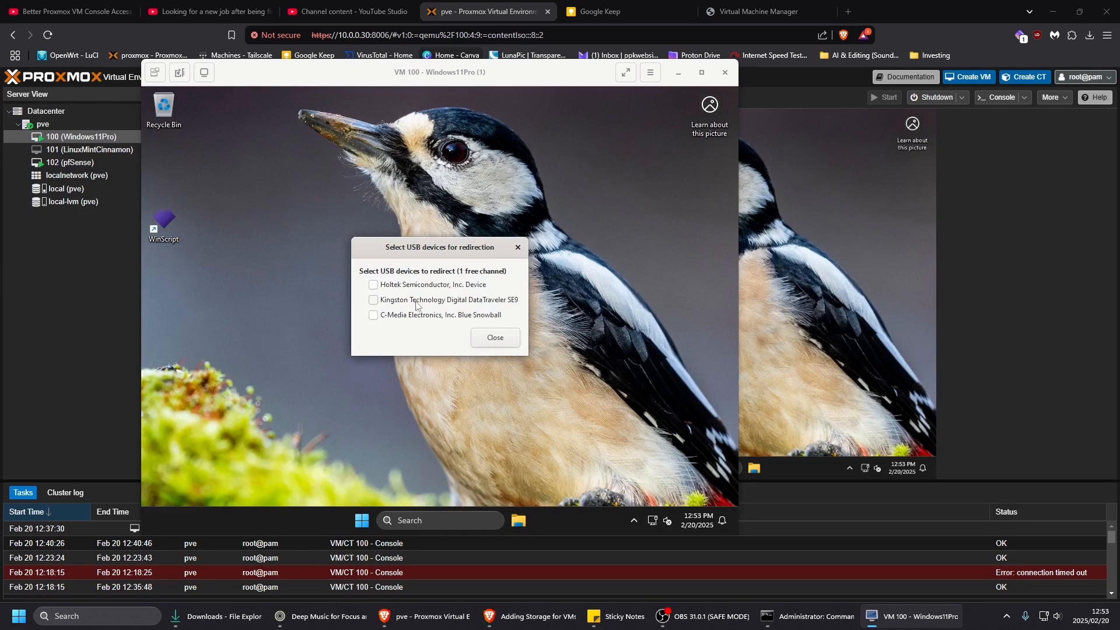
{"action": "left_click_drag", "start_coordinate": [439, 251], "coordinate": [413, 240]}
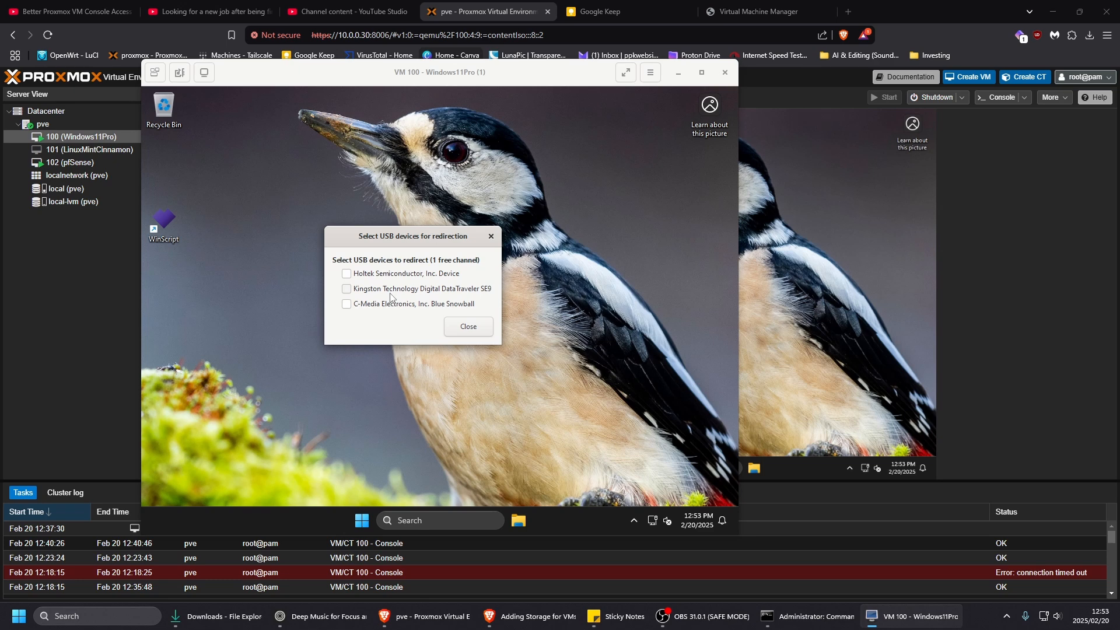
{"action": "left_click", "coordinate": [346, 290]}
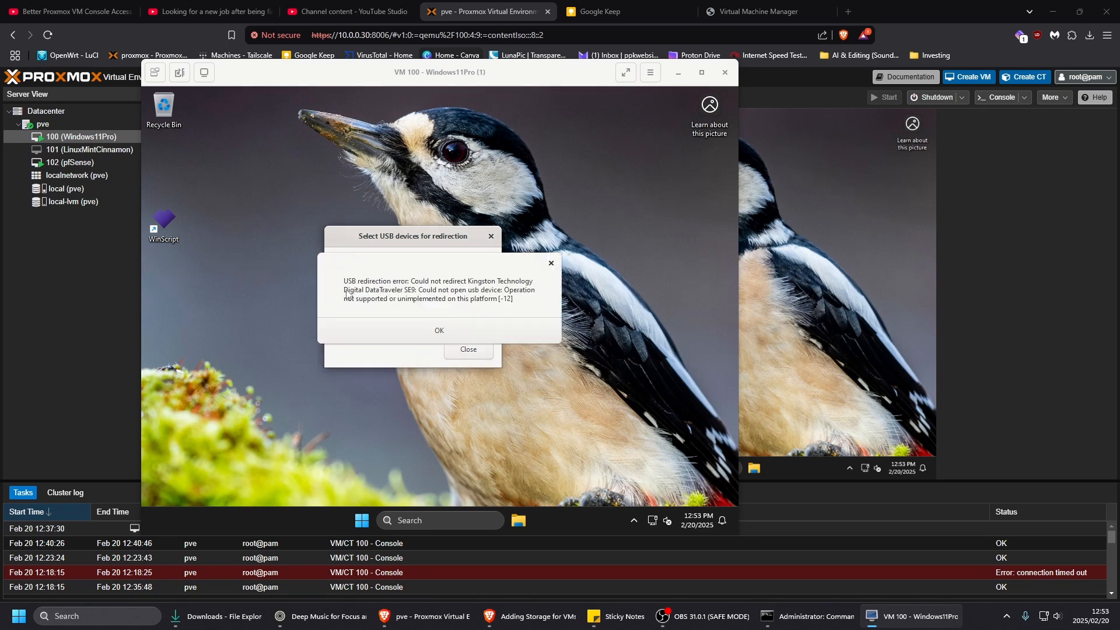
{"action": "left_click", "coordinate": [436, 332]}
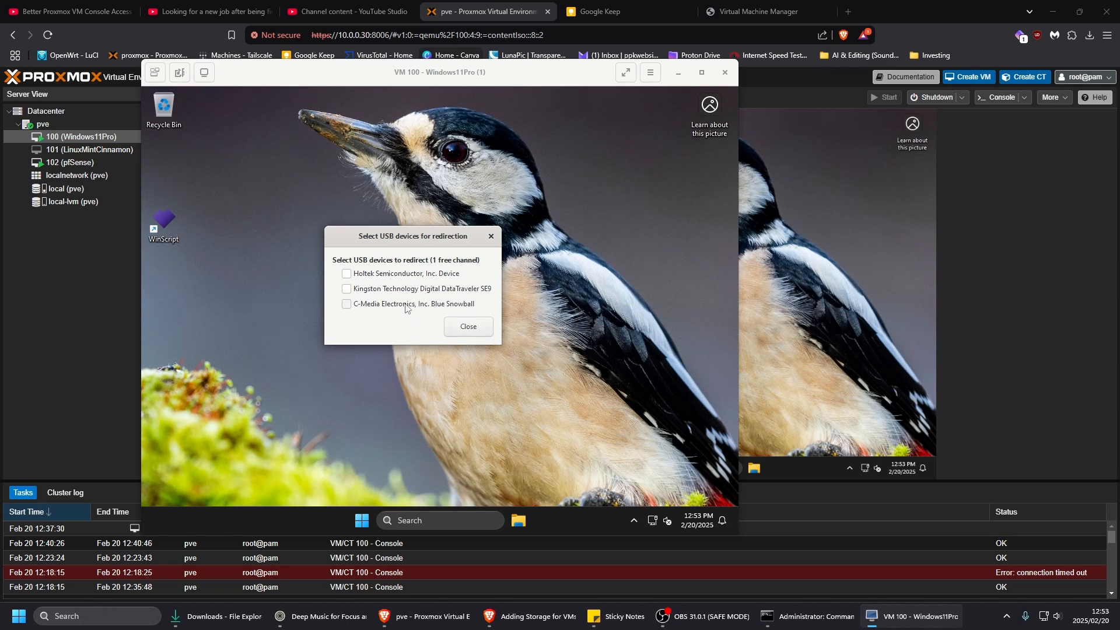
{"action": "left_click_drag", "start_coordinate": [427, 246], "coordinate": [389, 242]}
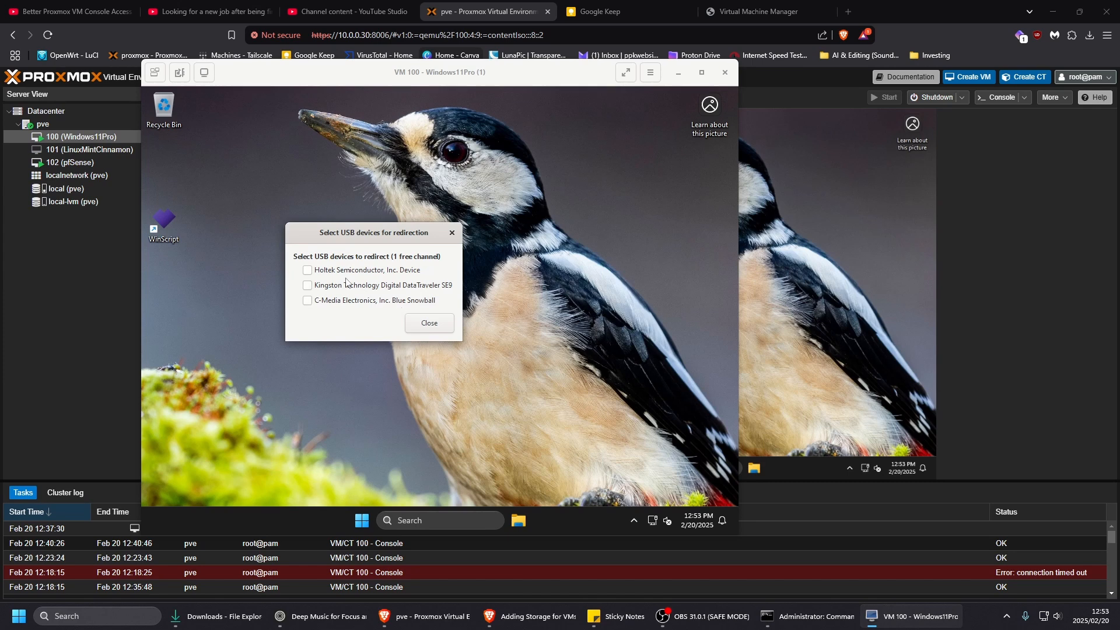
{"action": "left_click", "coordinate": [428, 323]}
Review the SPICE viewer's general options, such as screenshot, preferences and zoom, and move the viewer window slightly over the Proxmox page
{"action": "left_click", "coordinate": [656, 80]}
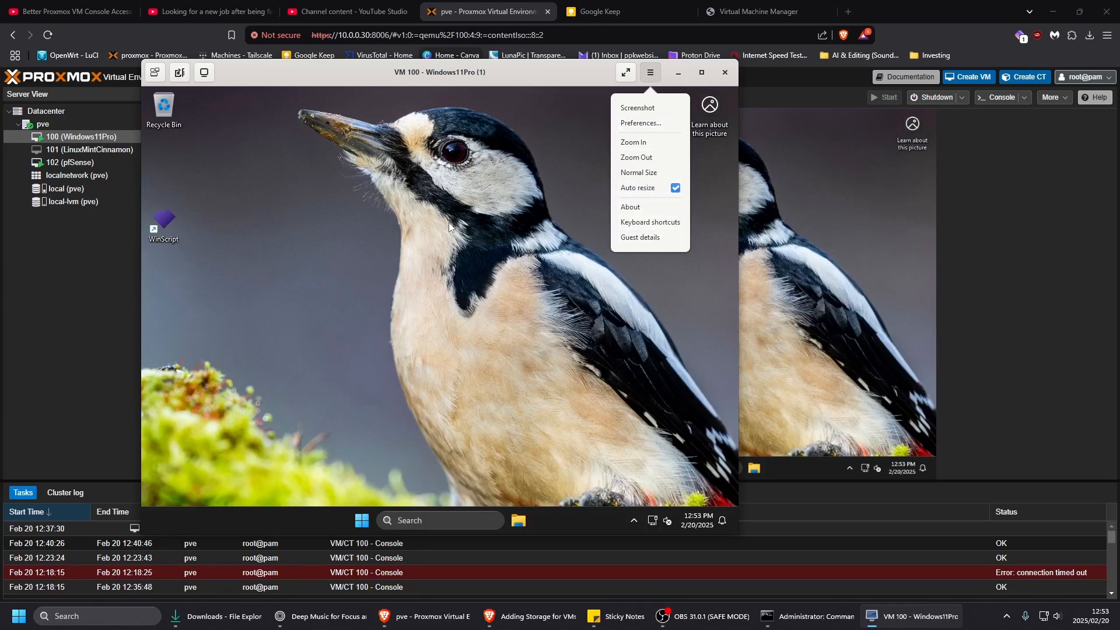
{"action": "left_click", "coordinate": [414, 223]}
{"action": "left_click_drag", "start_coordinate": [369, 73], "coordinate": [415, 81]}
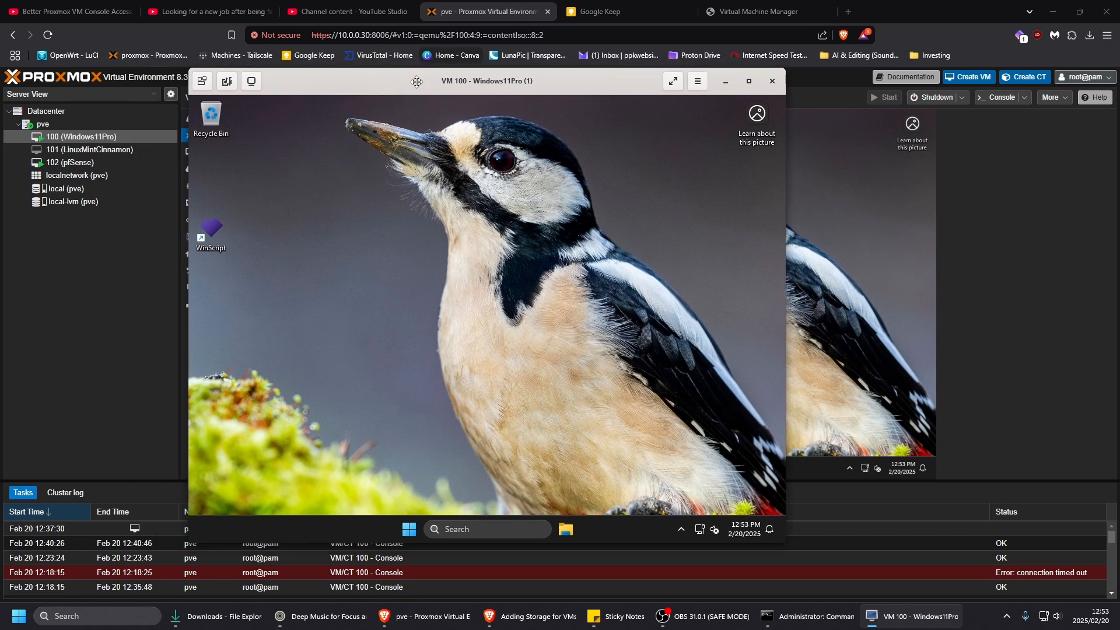